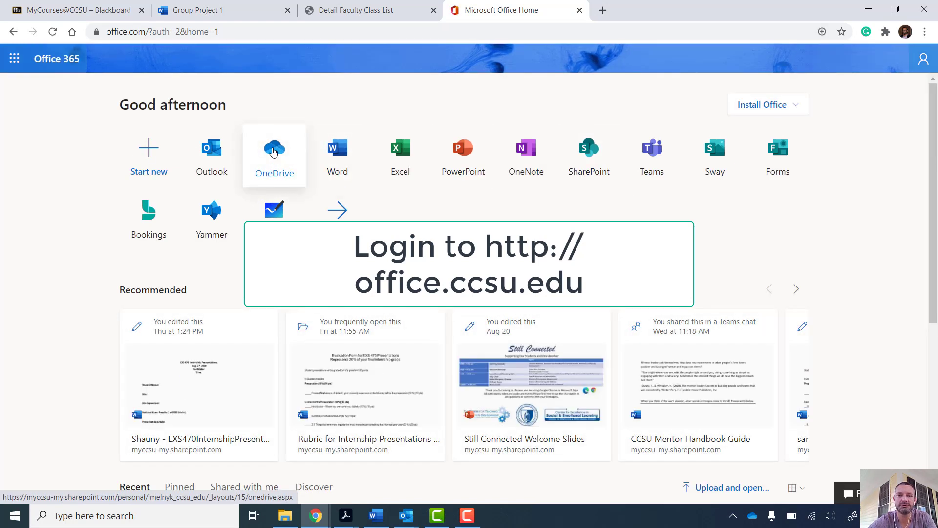
# - Launch OneDrive from the Office 365 home page to show My files
pyautogui.click(275, 153)
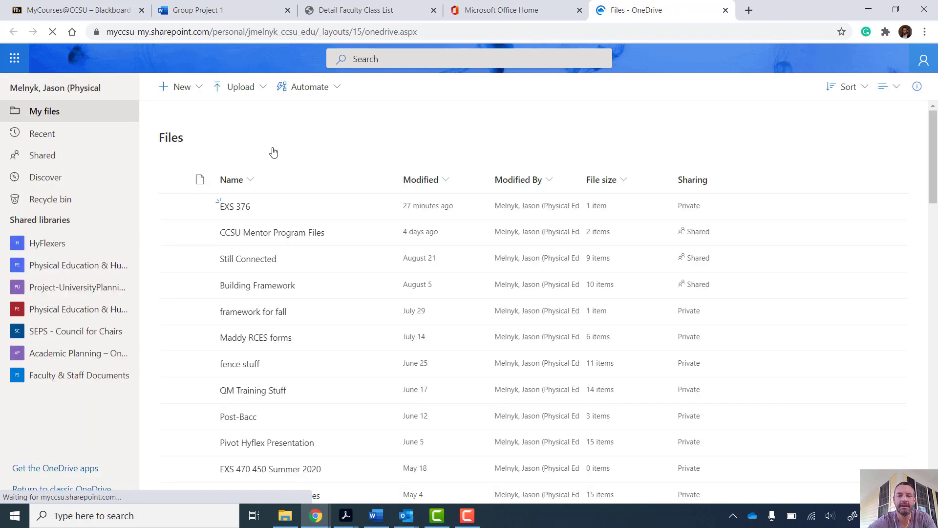
# - Create a new folder named 'Group Project 1' in My files
pyautogui.click(197, 94)
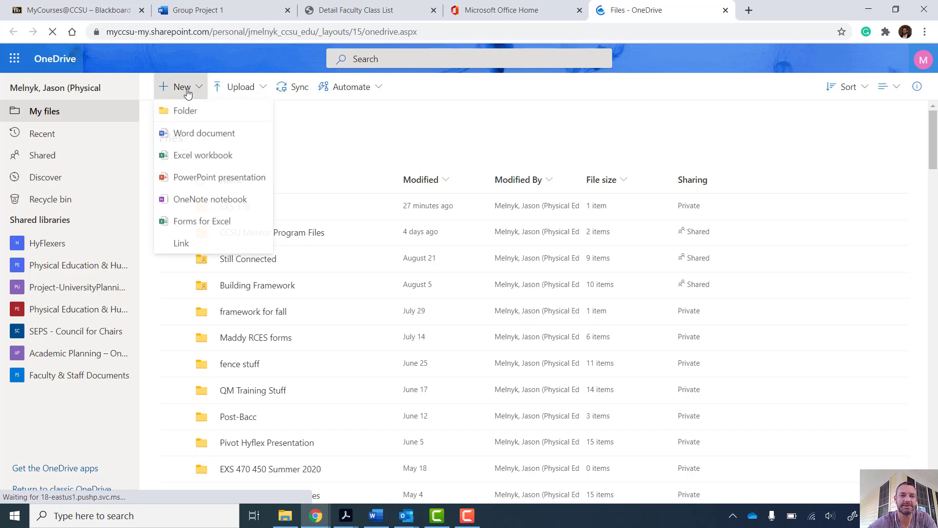
pyautogui.click(182, 113)
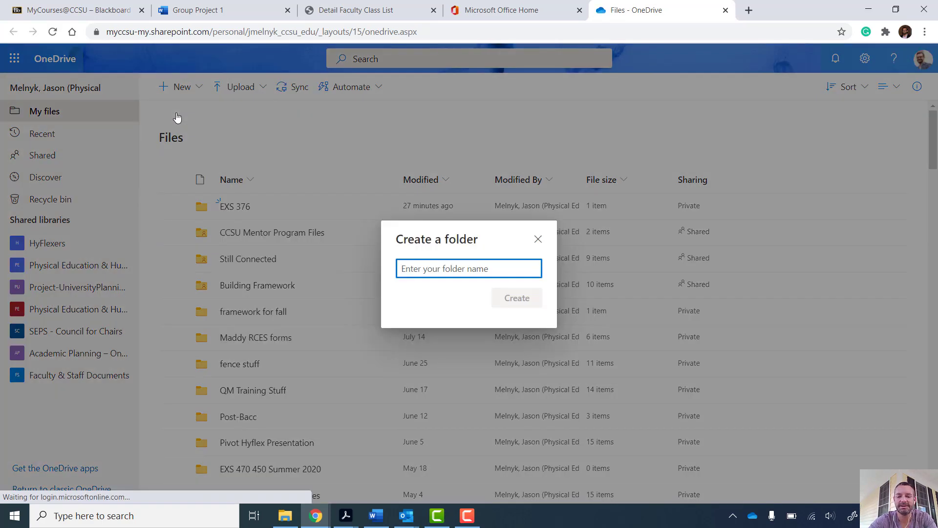
pyautogui.write('Group')
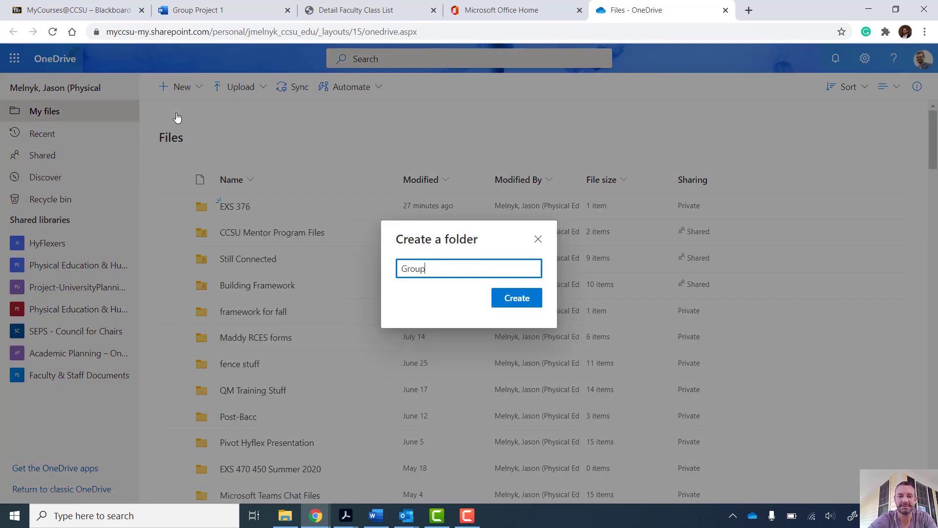
pyautogui.write(' Project 1')
pyautogui.press('Return')
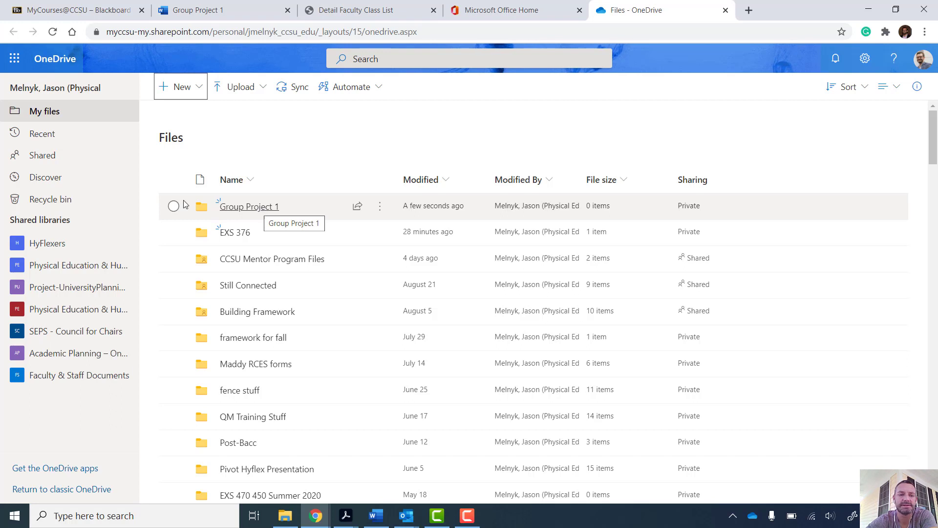
# - Start sharing the Group Project 1 folder, then bring up ccsu.edu in a new tab
pyautogui.click(358, 208)
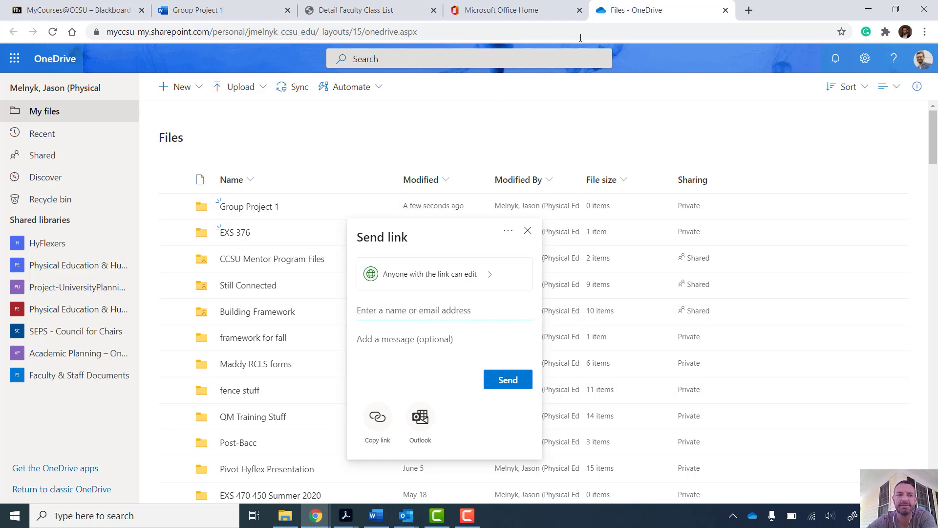
pyautogui.click(748, 9)
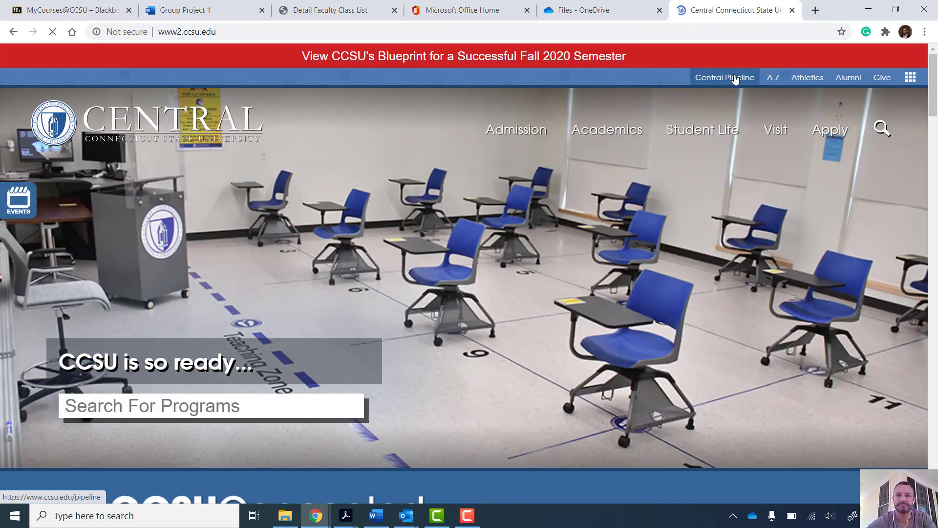
# - Reach the Summary Class List under Faculty services in WebCentral-Banner via Central Pipeline
pyautogui.click(725, 77)
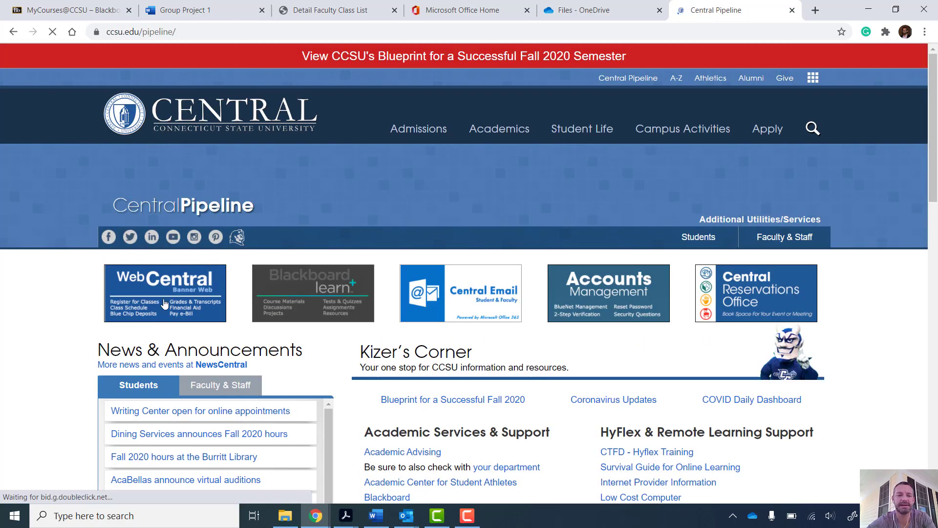
pyautogui.click(165, 282)
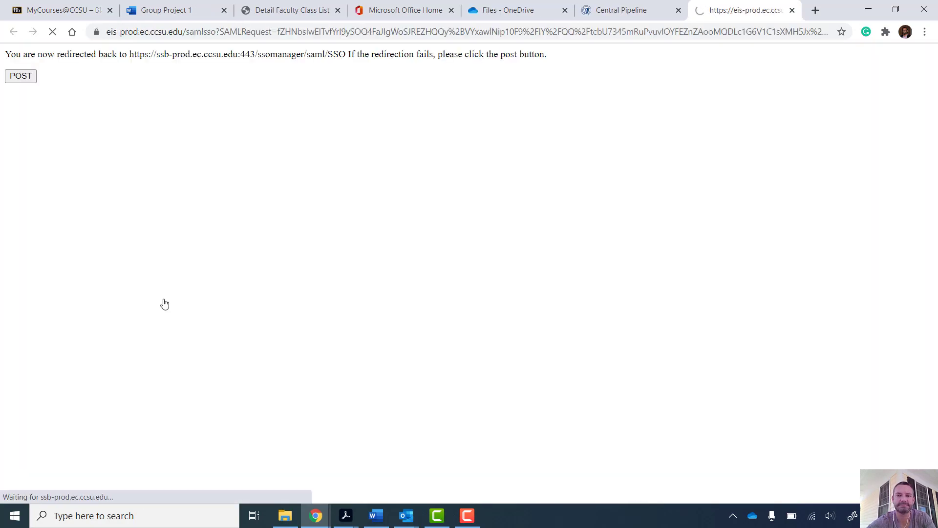
pyautogui.click(71, 131)
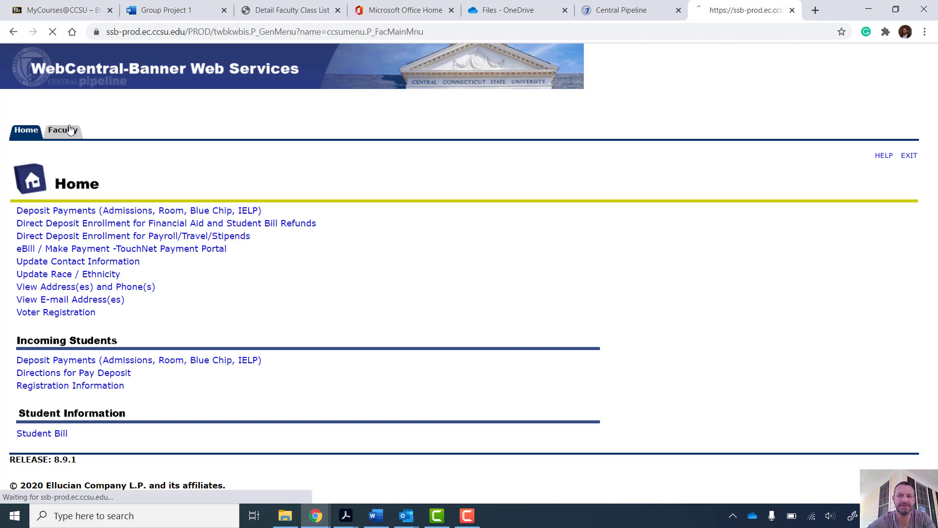
pyautogui.click(61, 362)
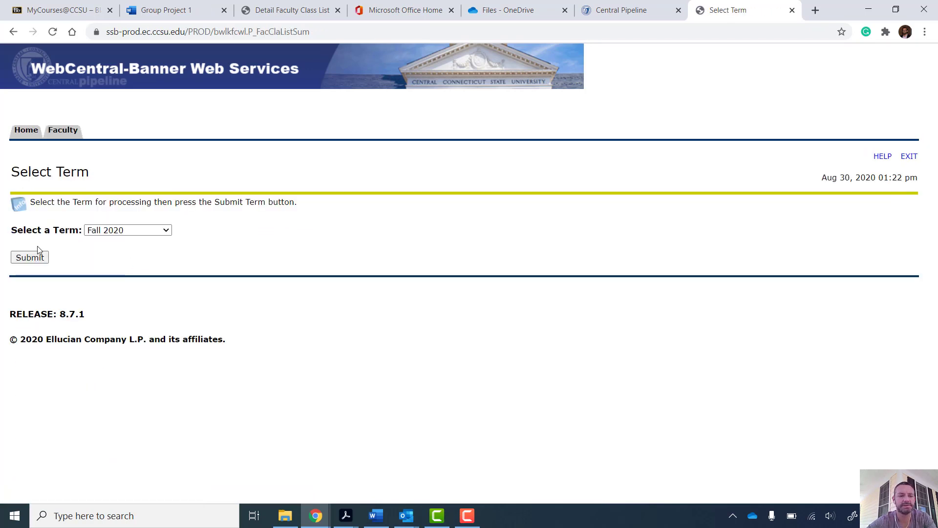
# - Submit Fall 2020 and the EXS 376 01 section to display its class list
pyautogui.click(30, 258)
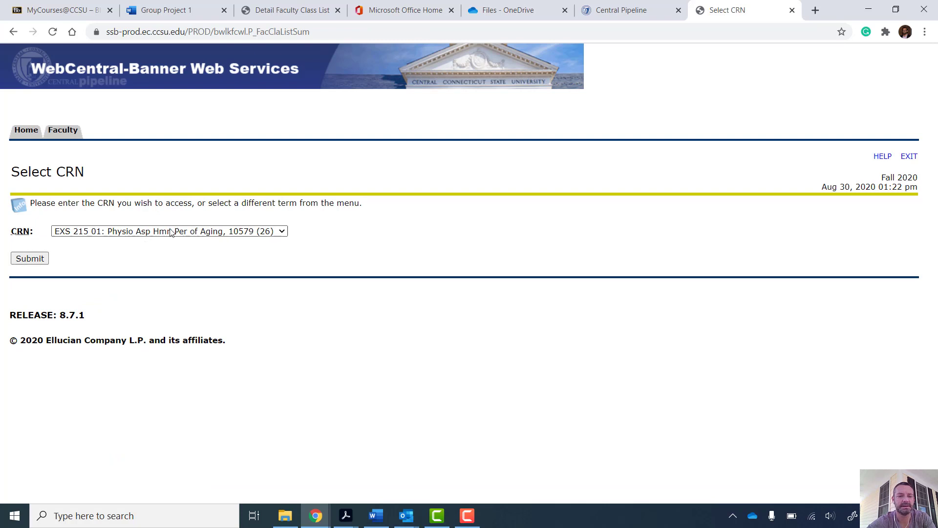
pyautogui.click(168, 231)
pyautogui.click(157, 266)
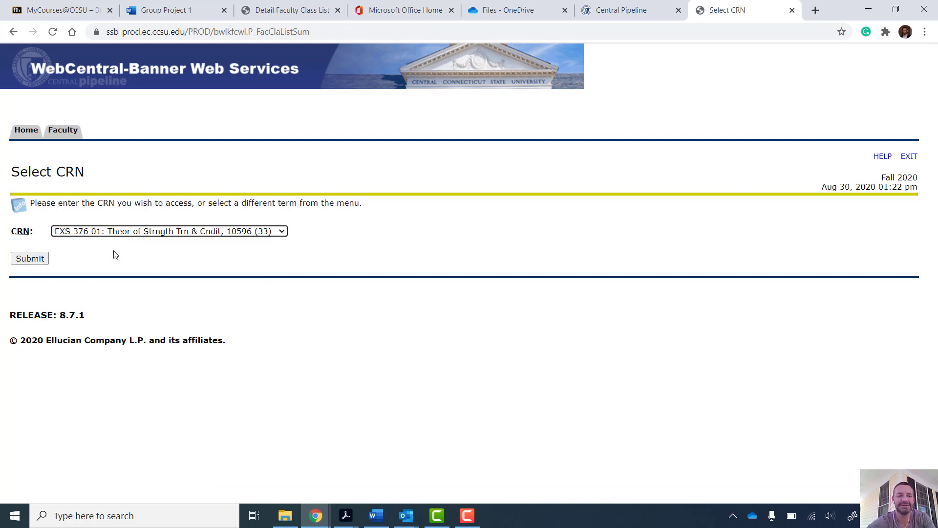
pyautogui.click(30, 258)
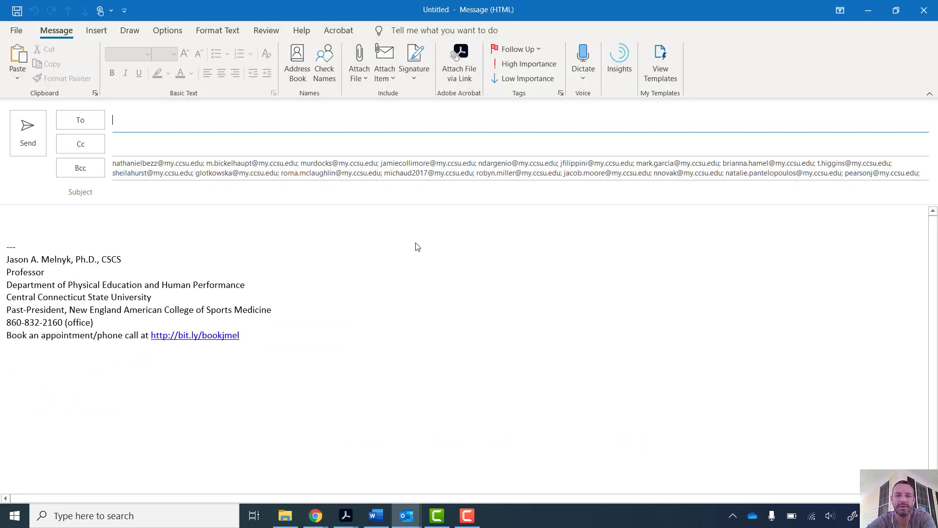
# - Copy all student addresses from the Outlook Bcc line and return to the OneDrive sharing dialog
pyautogui.click(510, 168)
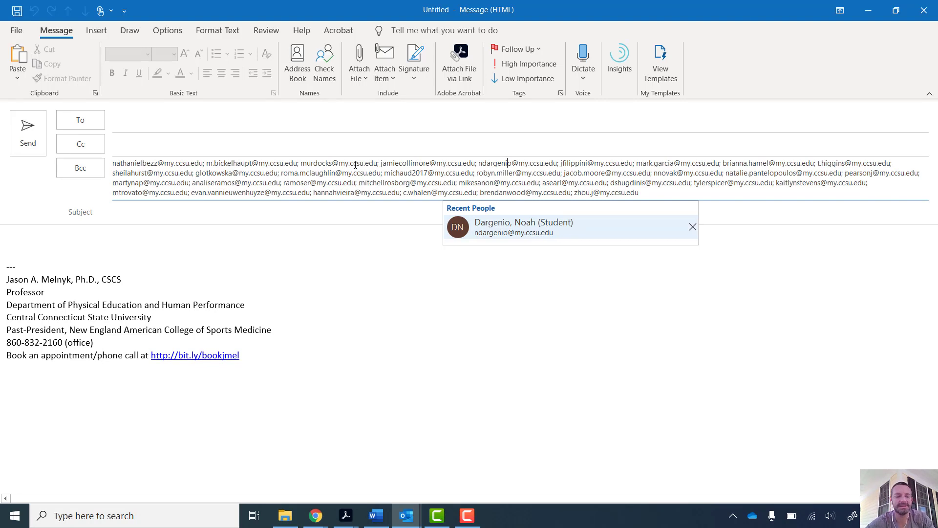
pyautogui.hotkey('ctrl', 'a')
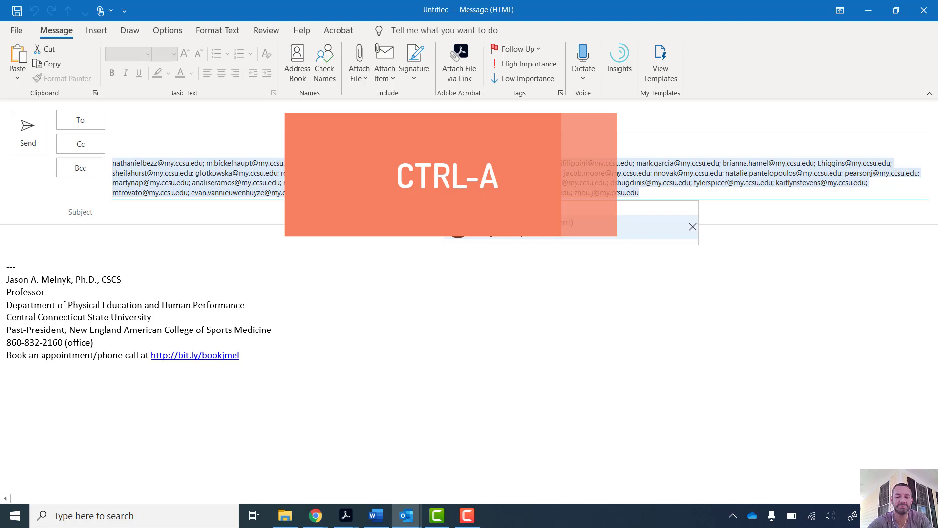
pyautogui.hotkey('ctrl', 'c')
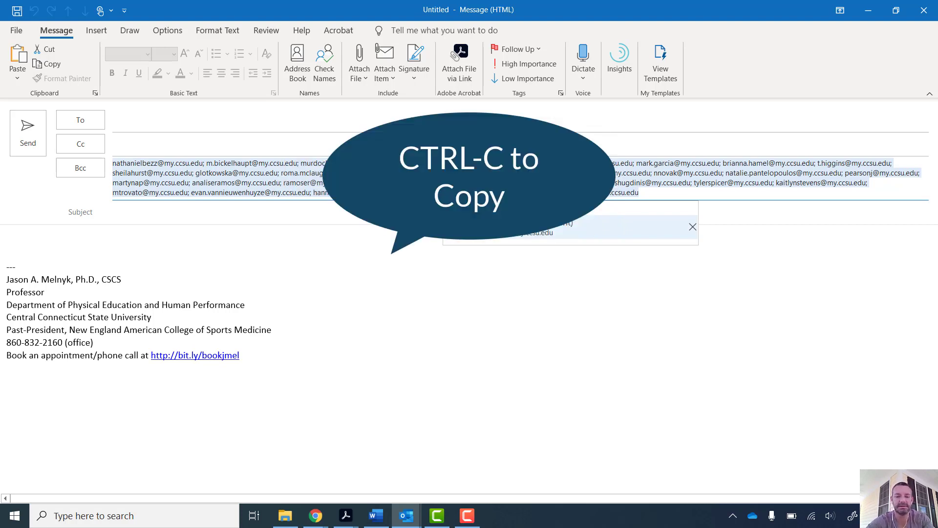
pyautogui.click(441, 355)
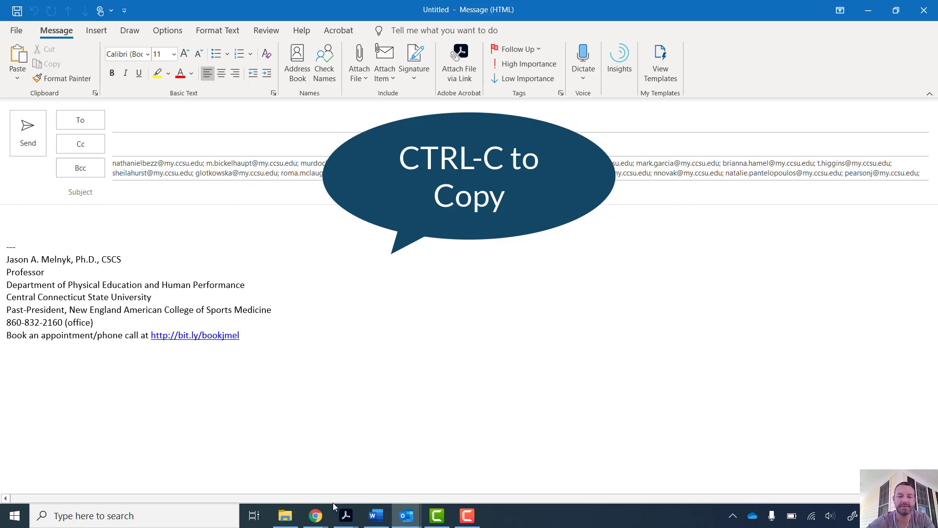
pyautogui.moveTo(316, 516)
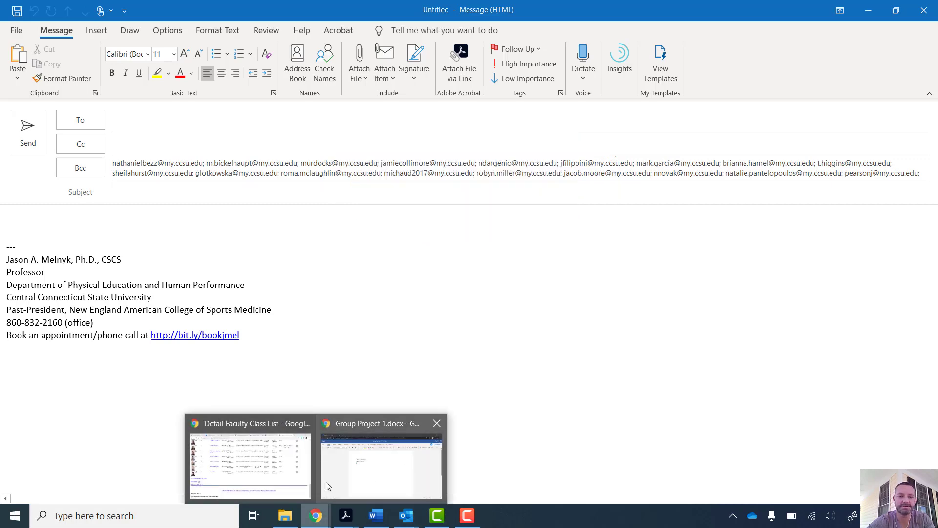
pyautogui.click(381, 466)
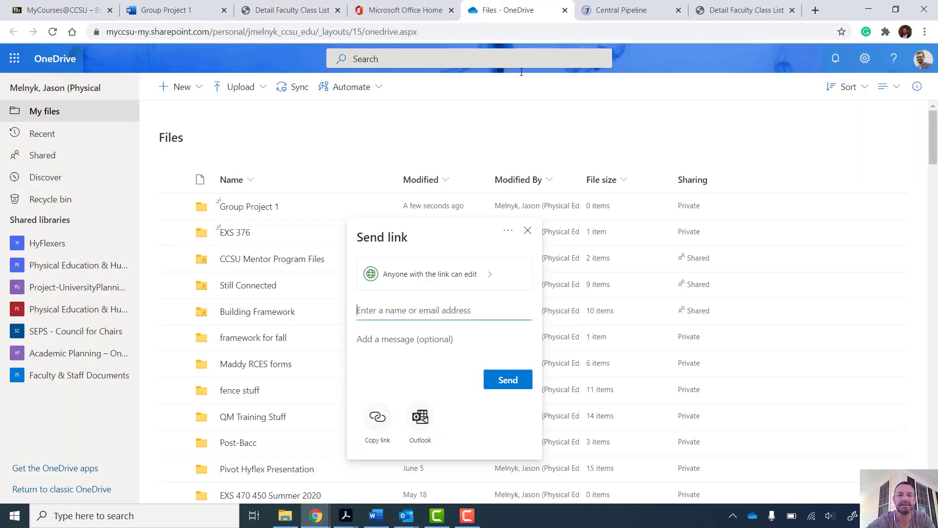
# - Paste the copied student addresses as recipients in the Send link dialog
pyautogui.click(401, 310)
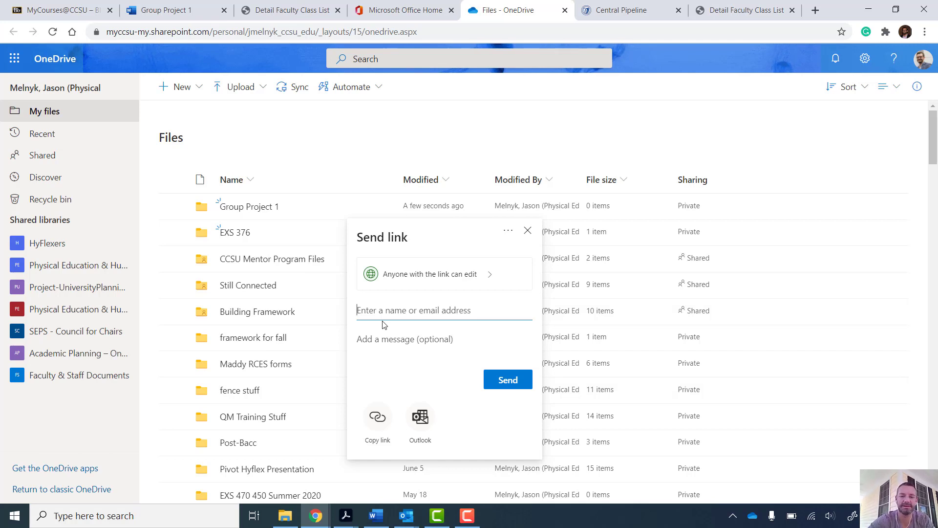
pyautogui.hotkey('ctrl', 'v')
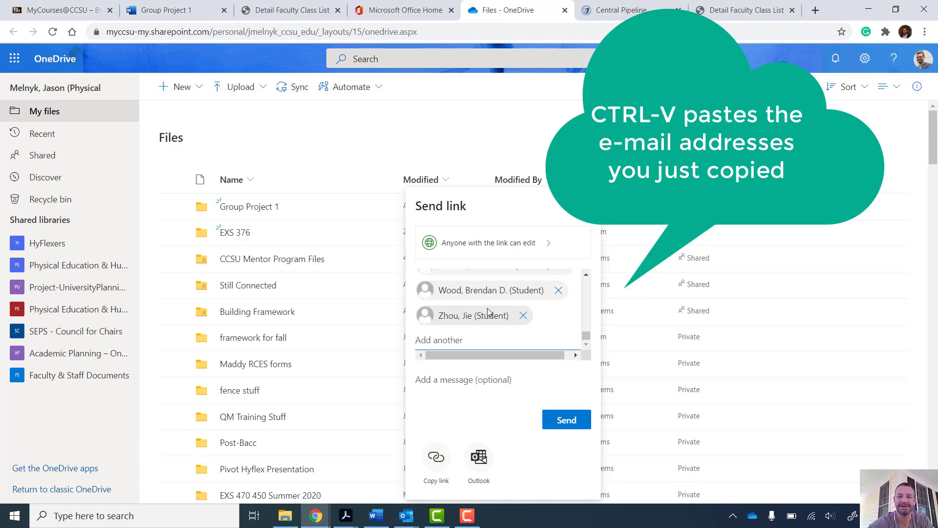
pyautogui.scroll(3, 488, 312)
pyautogui.scroll(3, 488, 311)
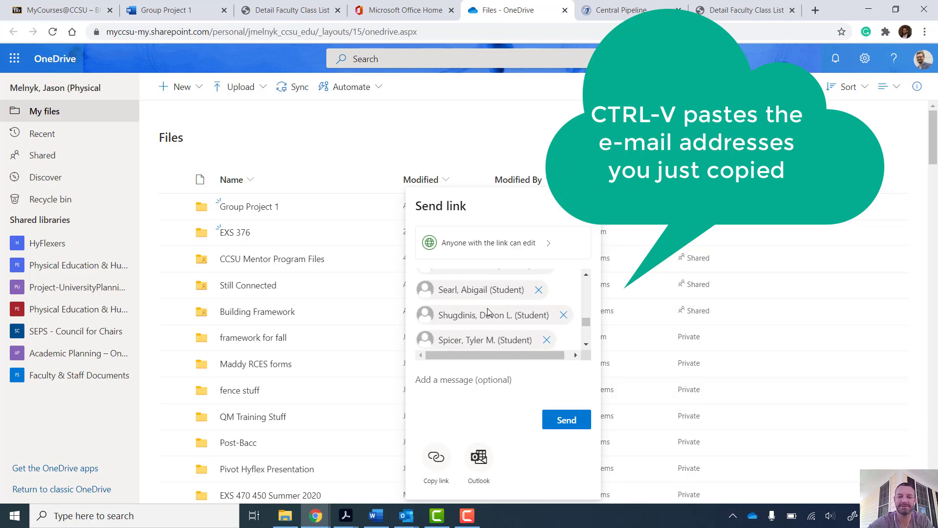
pyautogui.scroll(3, 488, 311)
pyautogui.scroll(3, 488, 312)
pyautogui.scroll(2, 488, 311)
pyautogui.scroll(3, 488, 312)
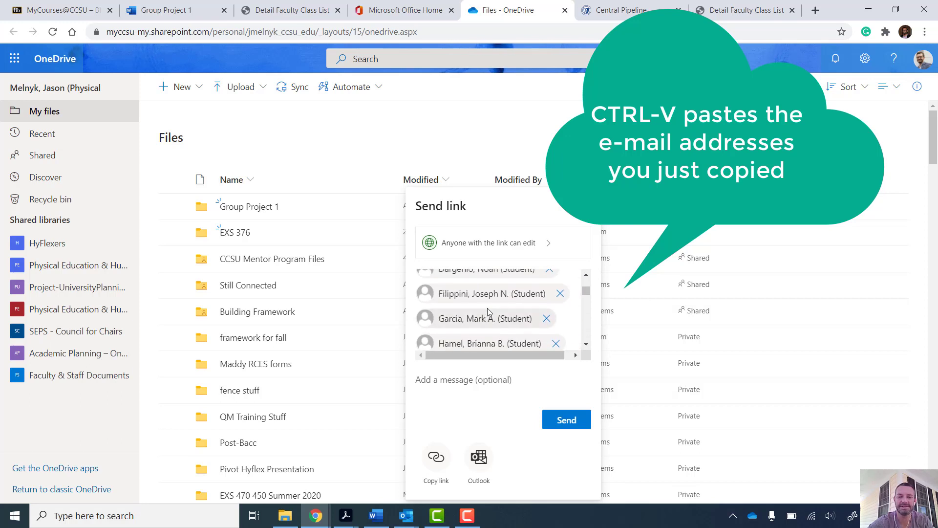
pyautogui.scroll(3, 488, 312)
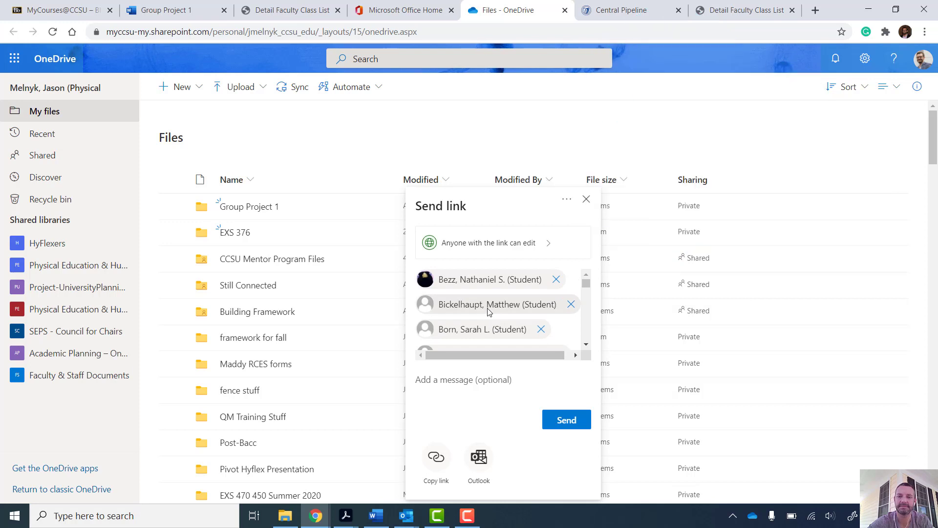
# - Change the link setting from 'Anyone with the link can edit' to 'Specific people' and apply it
pyautogui.click(514, 250)
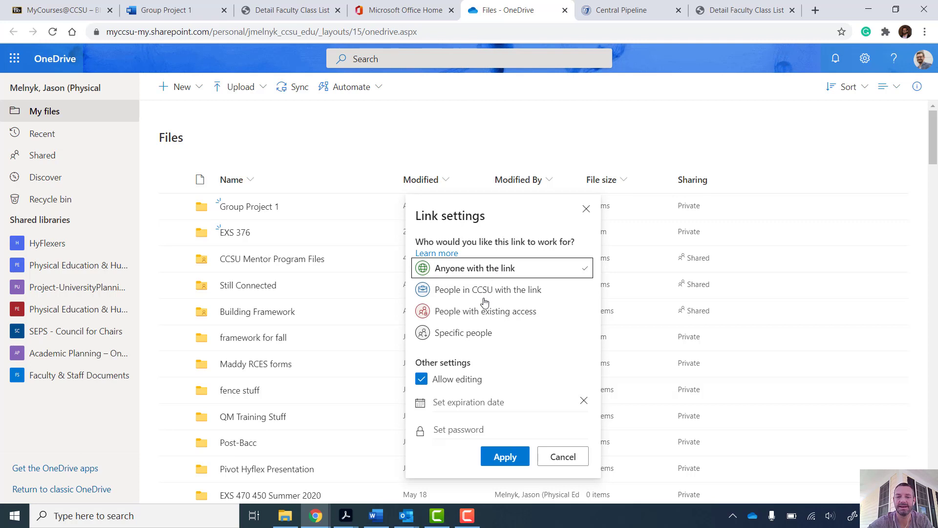
pyautogui.click(466, 334)
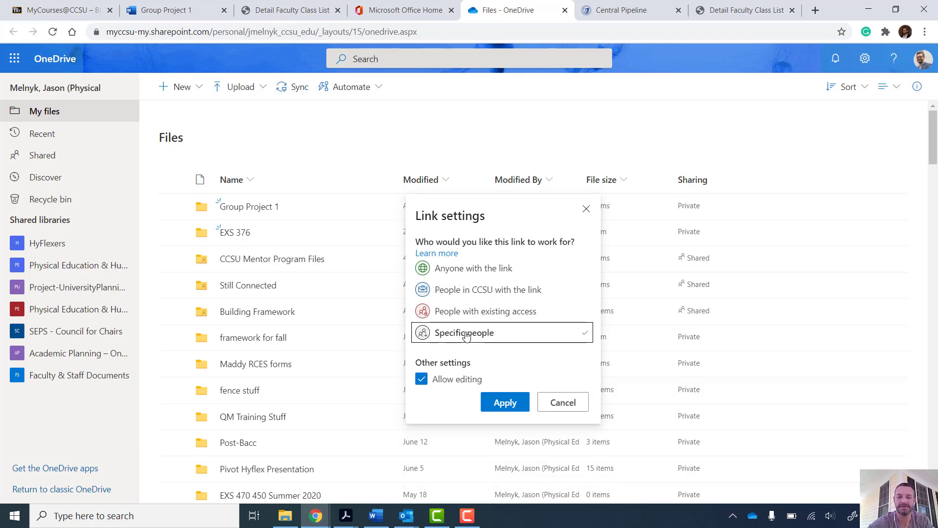
pyautogui.click(505, 403)
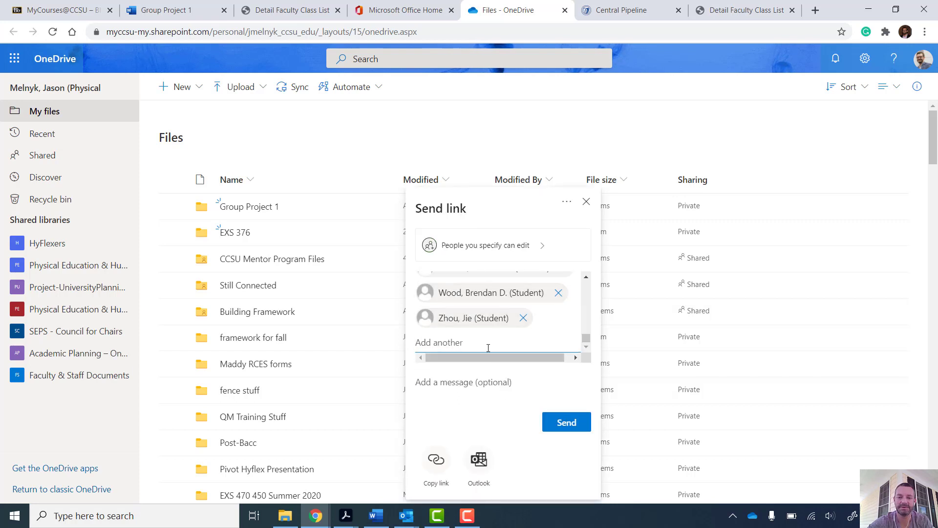
pyautogui.scroll(3, 488, 323)
pyautogui.scroll(-3, 488, 323)
pyautogui.scroll(8, 500, 307)
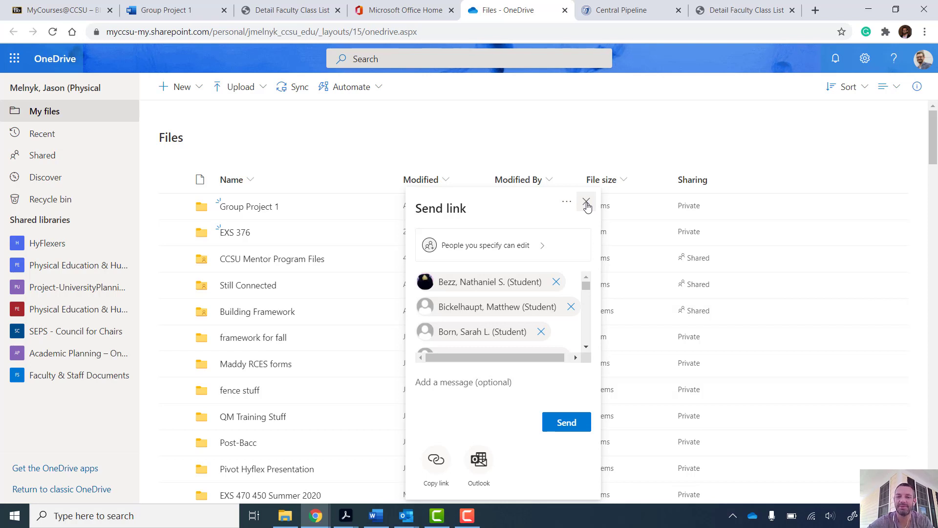
# - Close the Send link dialog and start a new Word document inside Group Project 1
pyautogui.click(587, 204)
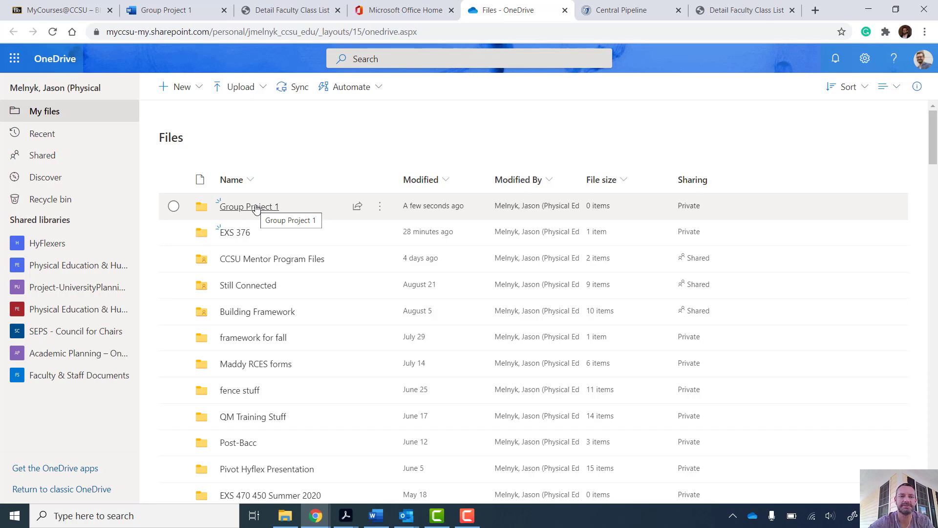
pyautogui.click(249, 206)
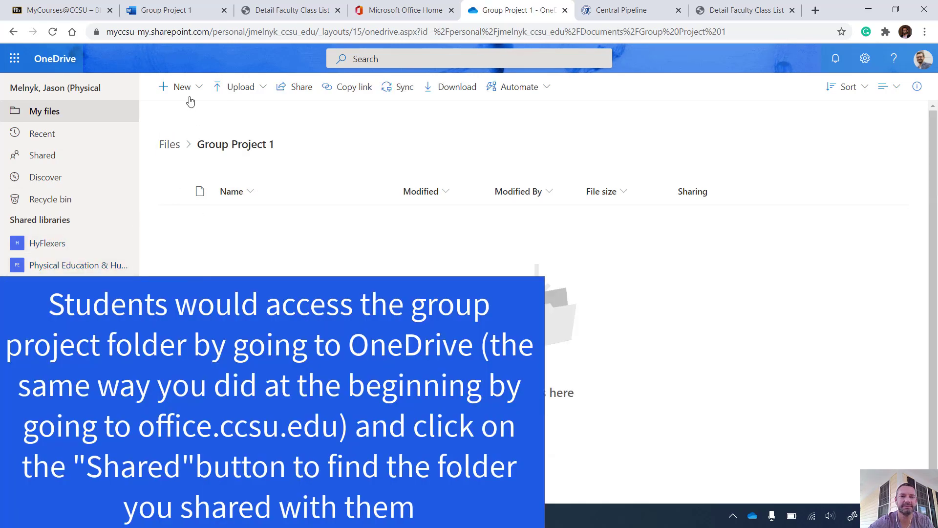
pyautogui.click(197, 91)
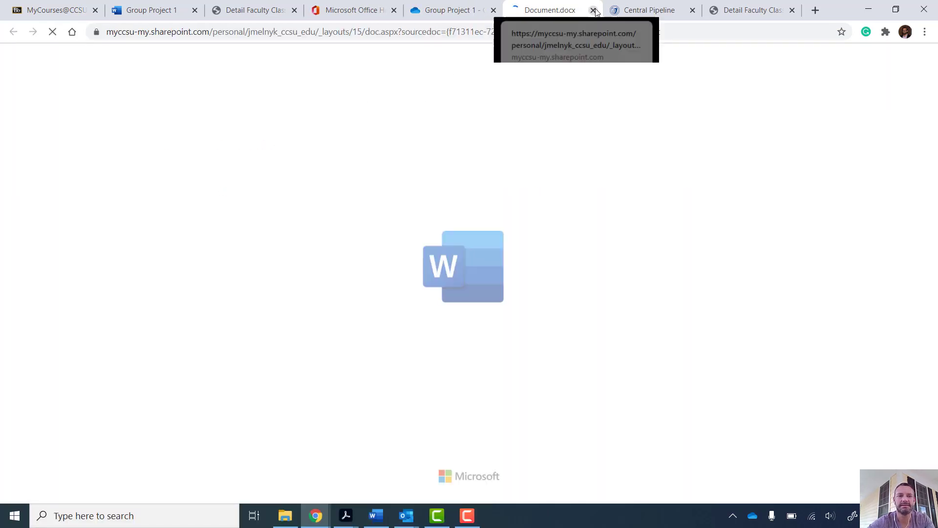
# - Paste the sentence about everyone seeing typed text into the document, then switch to the incognito session
pyautogui.click(451, 10)
pyautogui.click(163, 7)
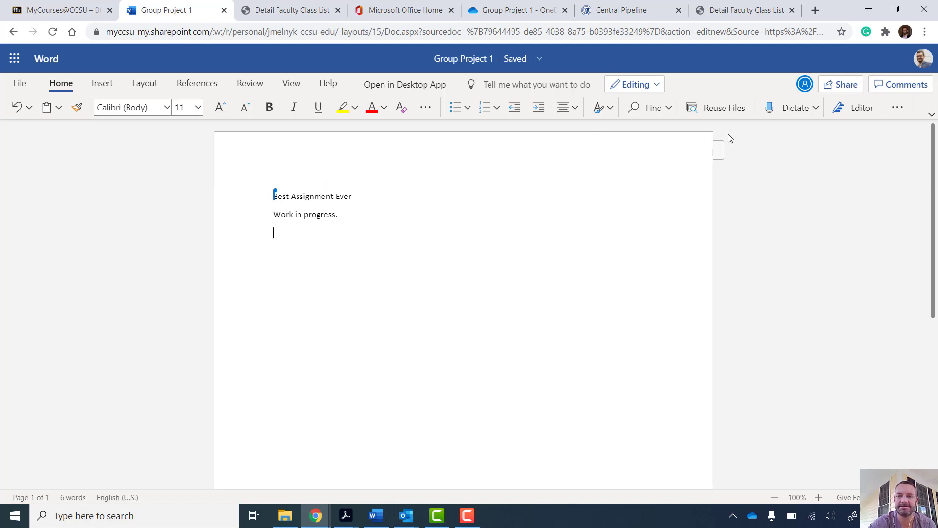
pyautogui.hotkey('ctrl', 'v')
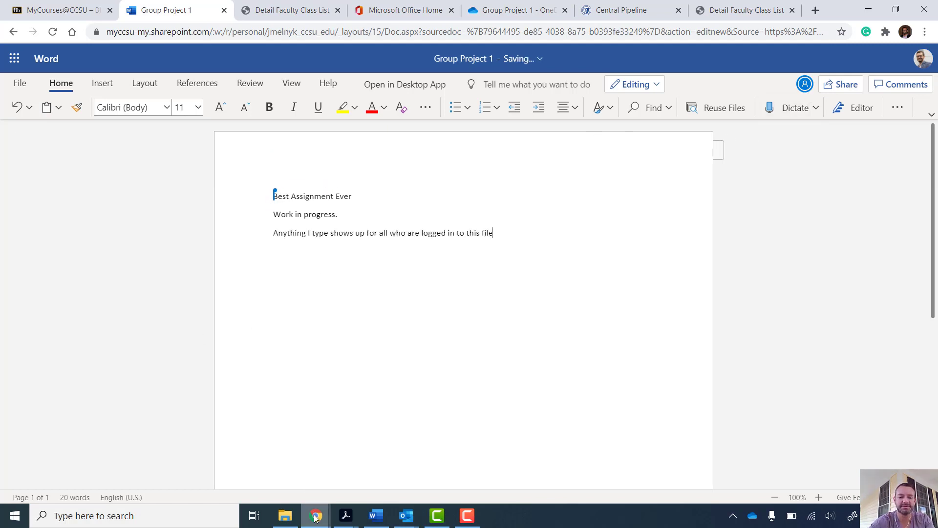
pyautogui.click(317, 516)
pyautogui.click(381, 467)
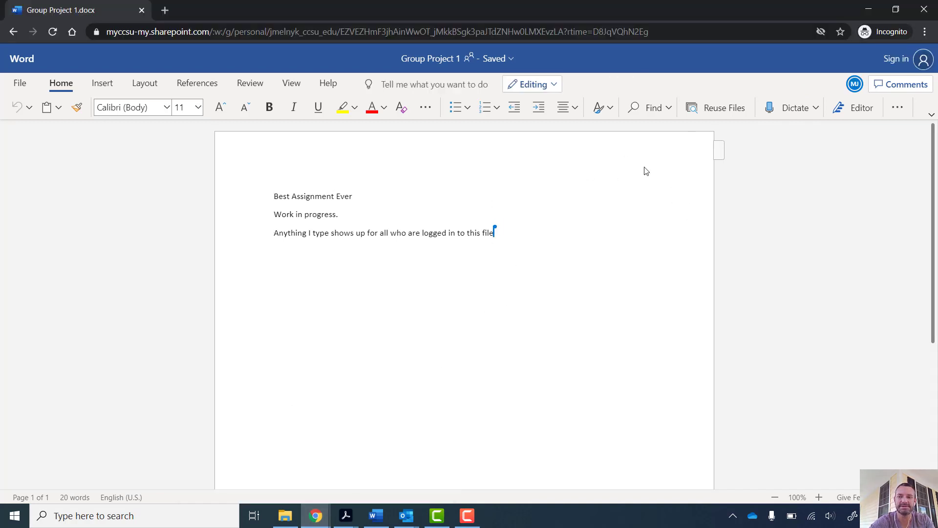
# - View the MJ co-author editing the document and add an empty line after the last sentence
pyautogui.click(855, 83)
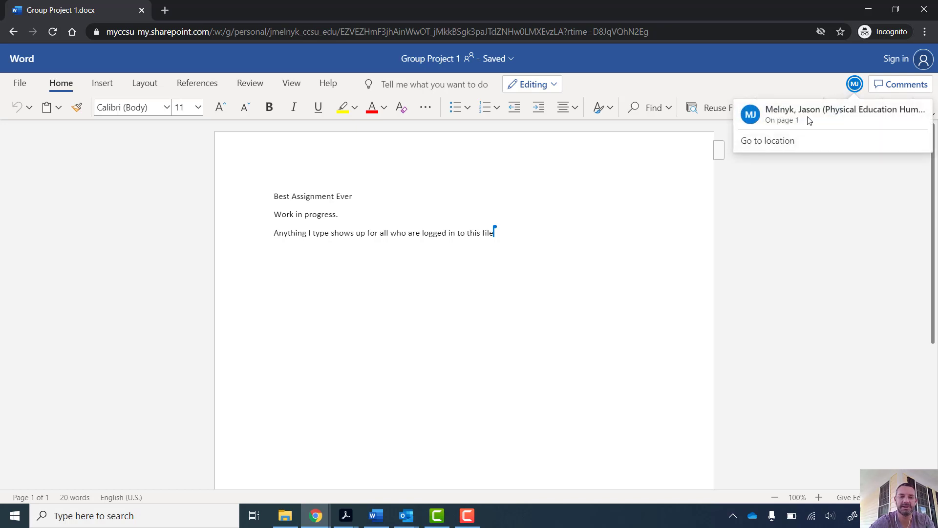
pyautogui.click(296, 261)
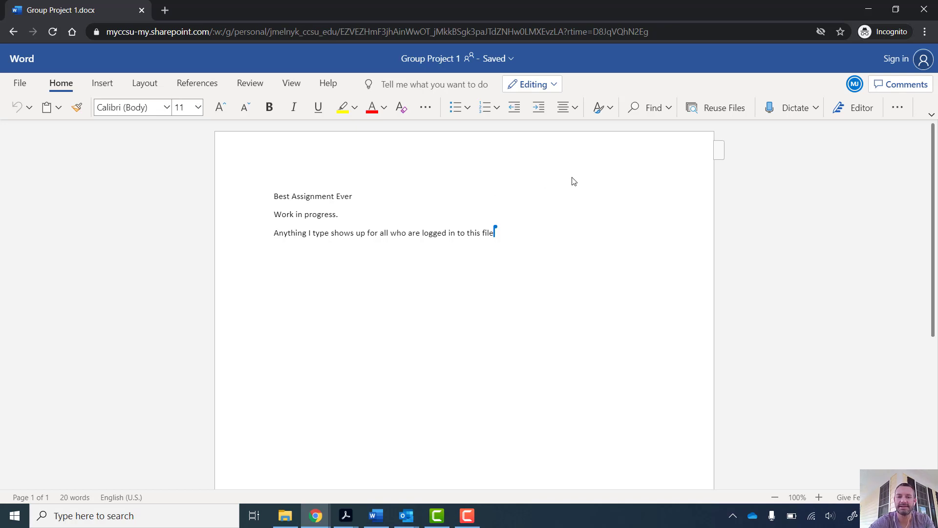
pyautogui.press('Return')
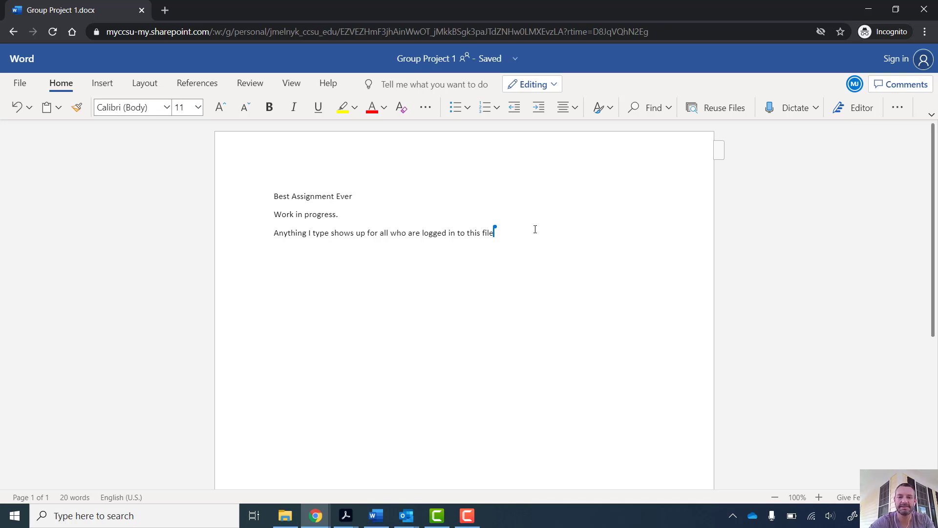